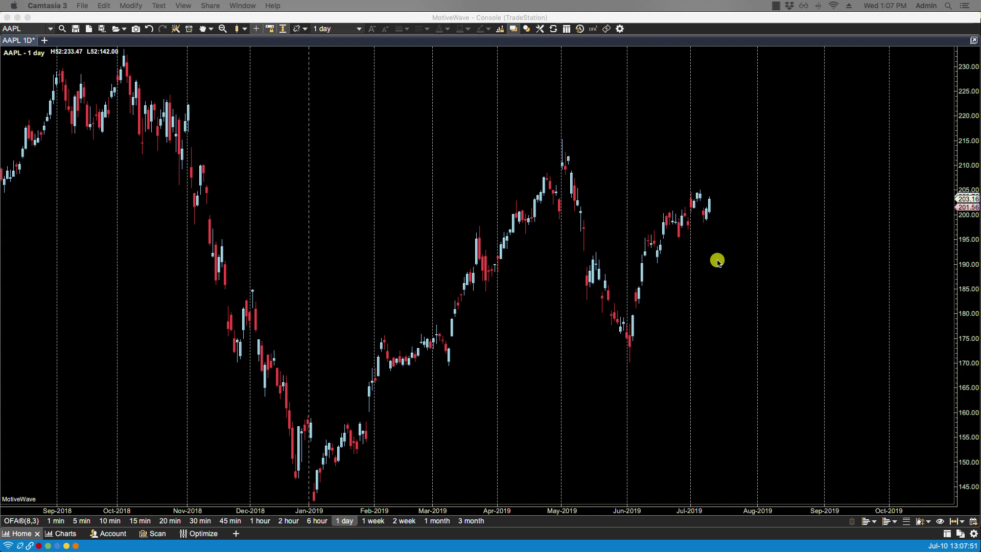
- Bring the MotiveWave window with the AAPL 1-day chart to the front
click(428, 164)
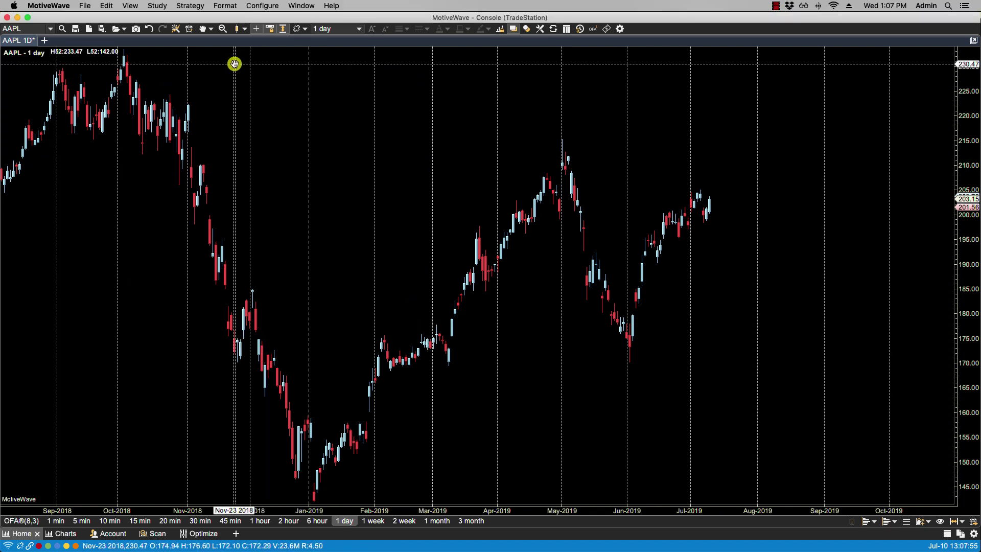
- Add a Simple Moving Average study with a green line to the AAPL chart
click(158, 6)
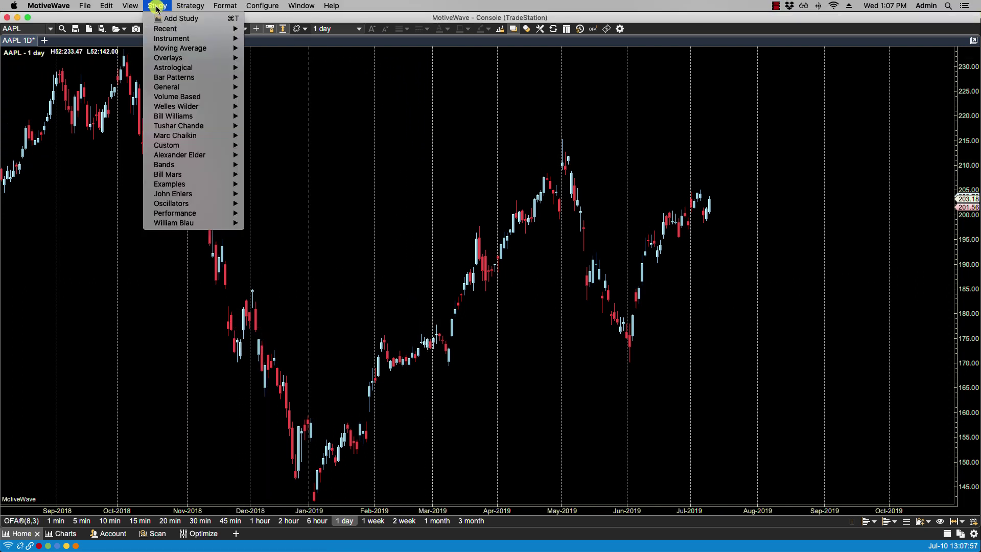
click(170, 18)
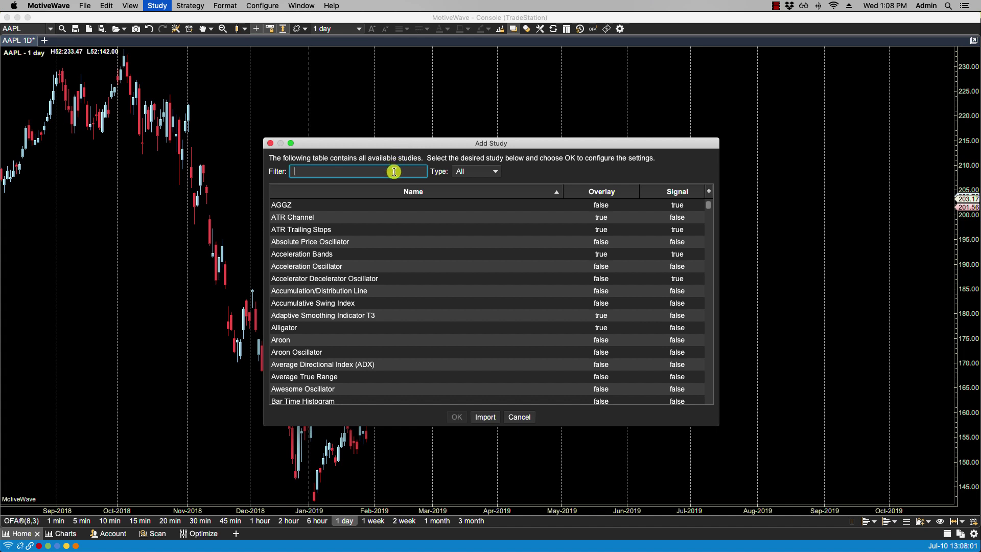
text(sma)
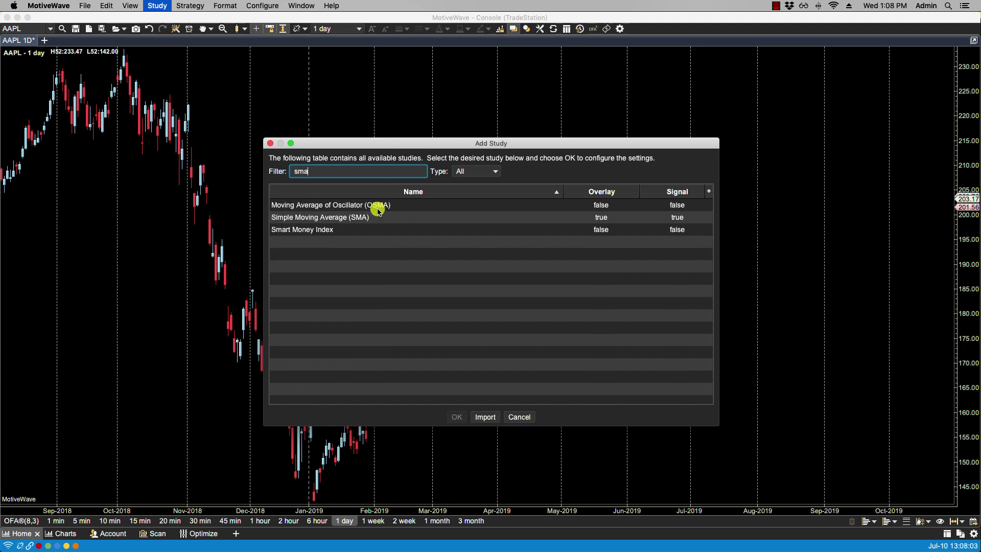
double_click(375, 217)
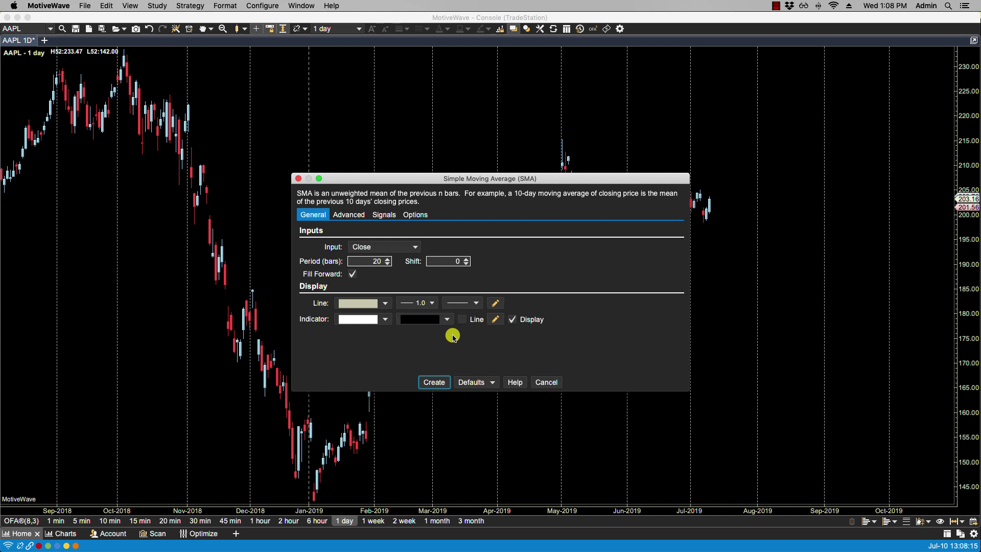
click(387, 303)
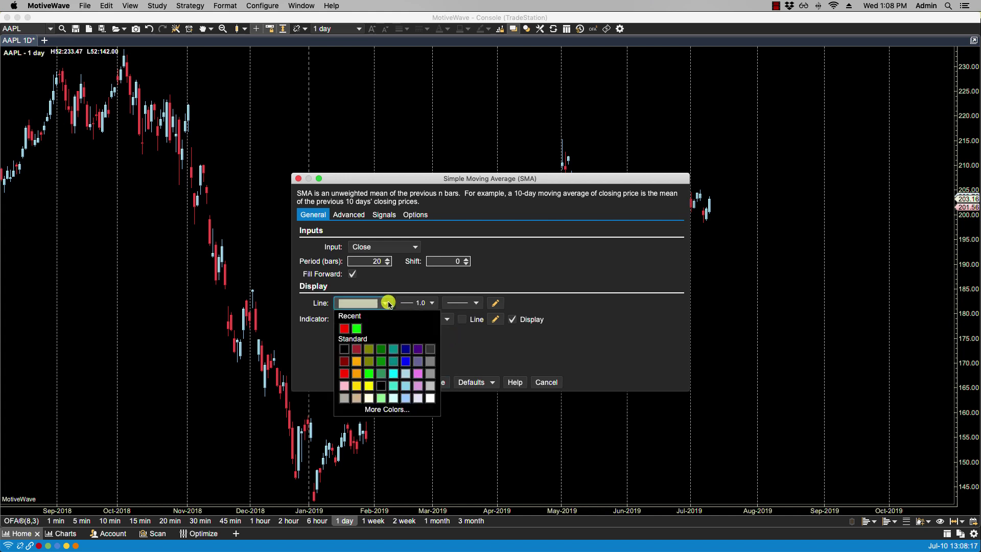
click(357, 329)
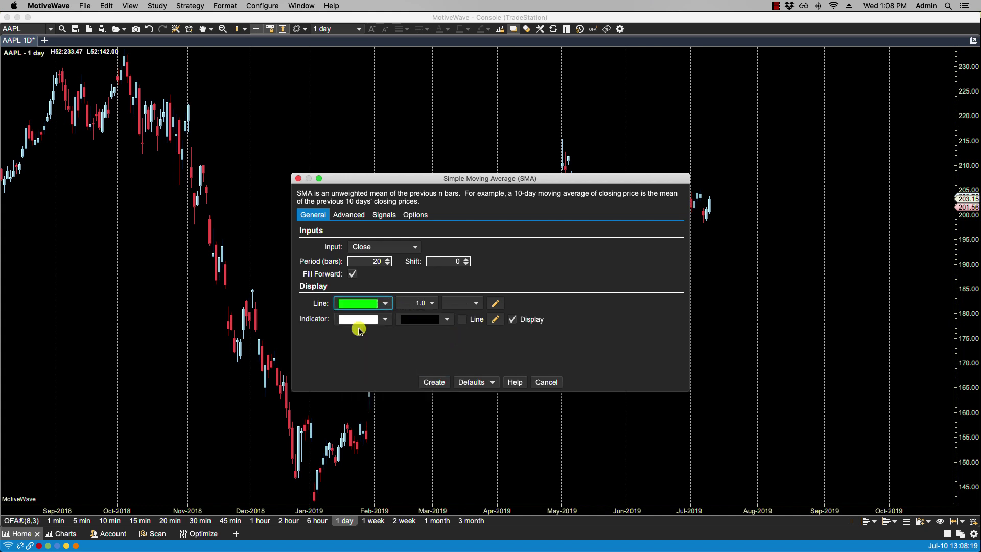
click(431, 382)
- Add a Relative Strength Index study with a red line below the price chart
click(158, 7)
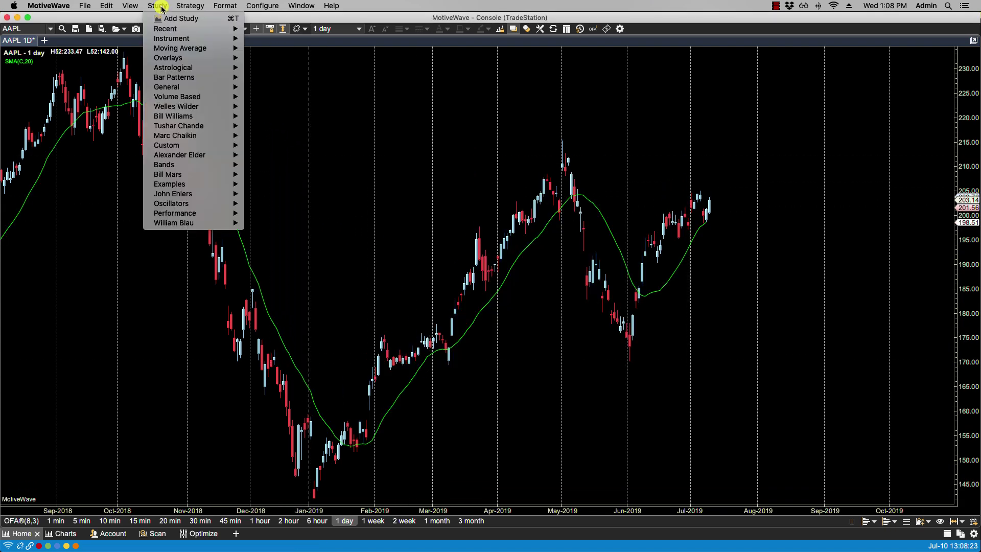
click(169, 18)
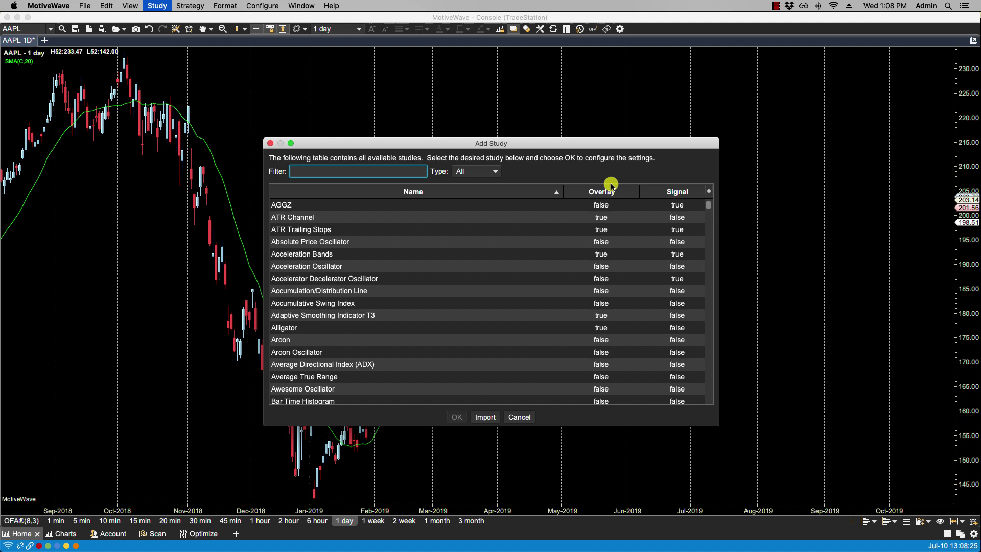
text(rsi)
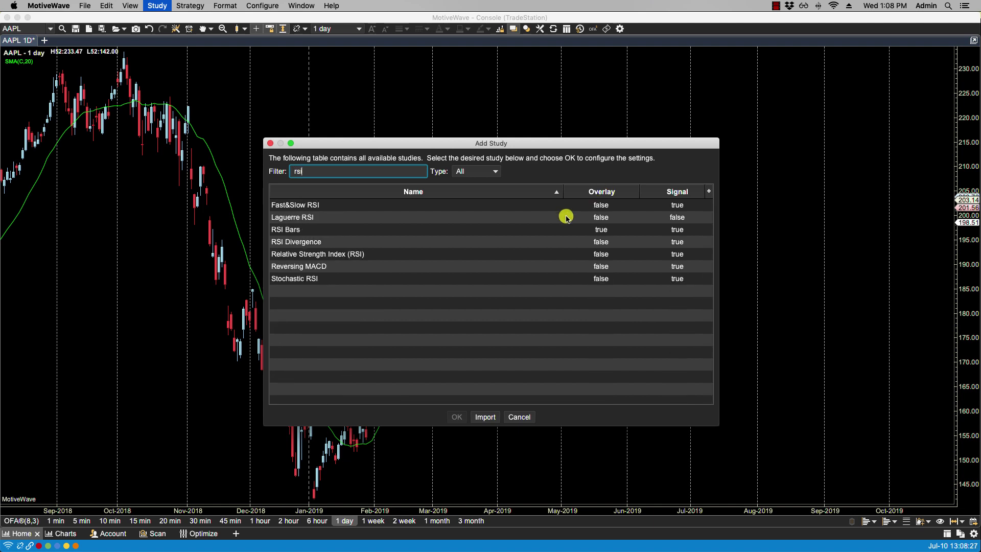
double_click(386, 254)
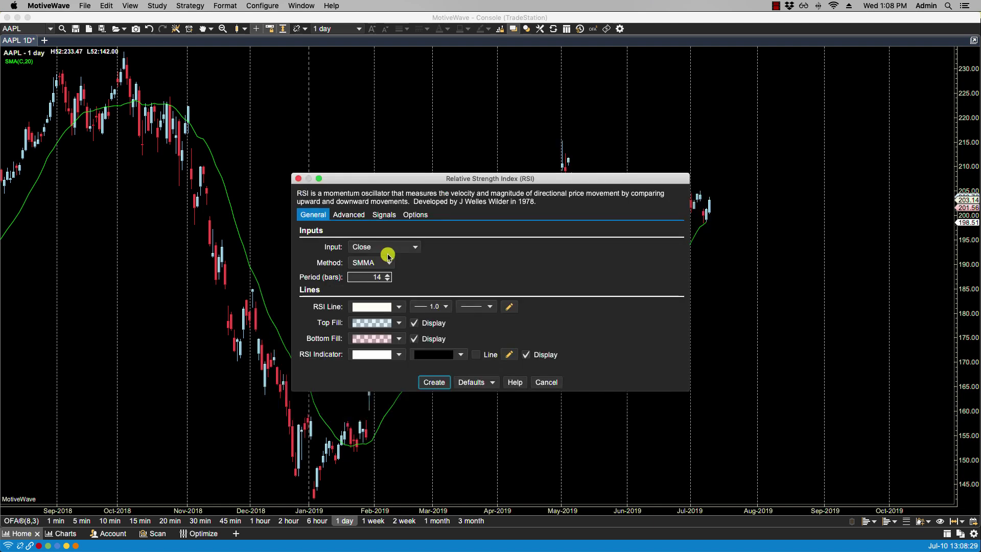
click(398, 307)
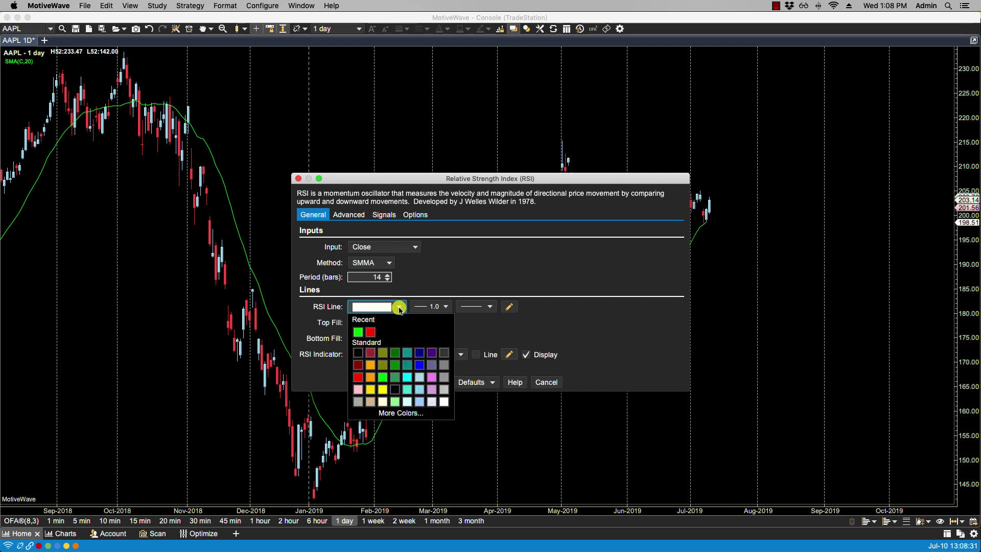
click(376, 332)
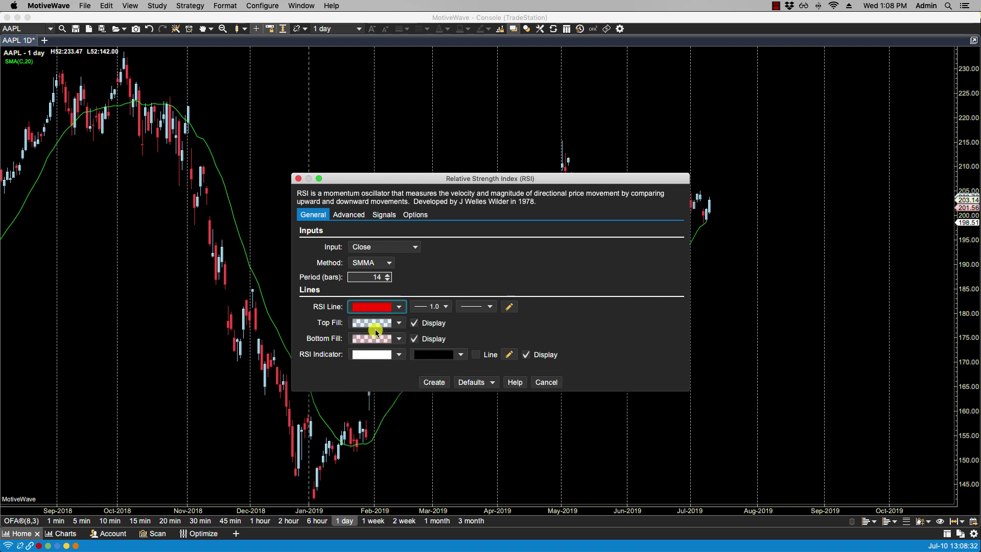
click(432, 382)
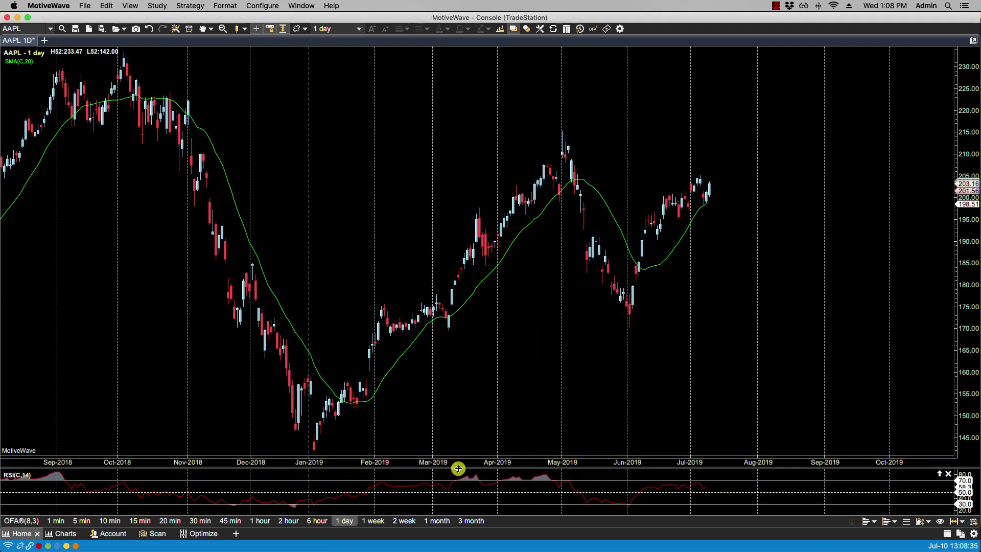
- Drag the RSI pane taller and bring up the chart template options from the bottom toolbar
drag(459, 462, 451, 420)
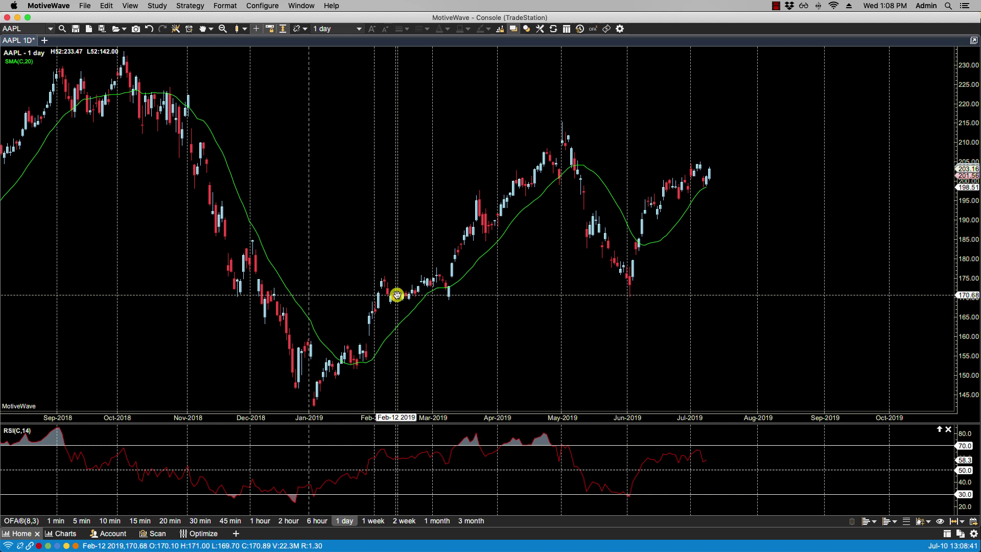
mouse_move(397, 295)
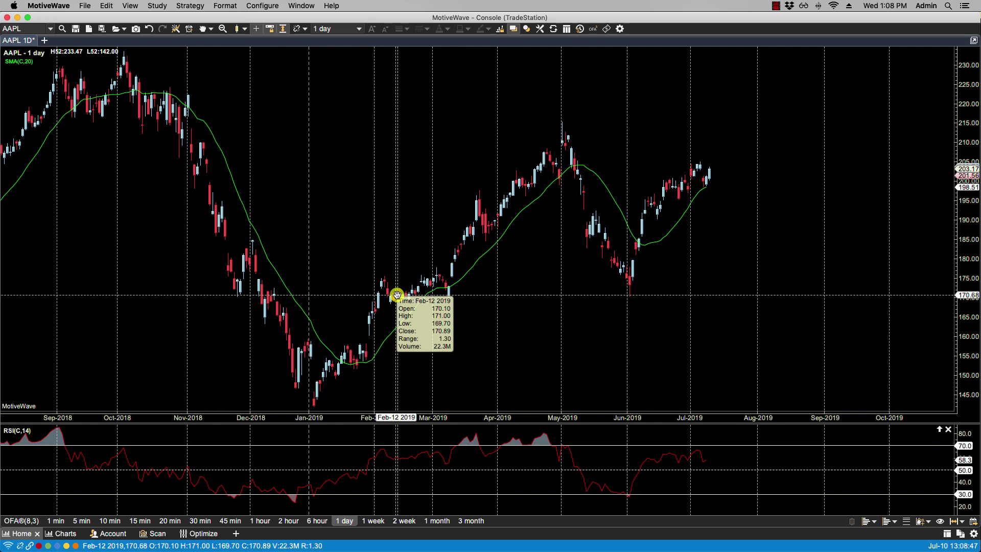
click(87, 6)
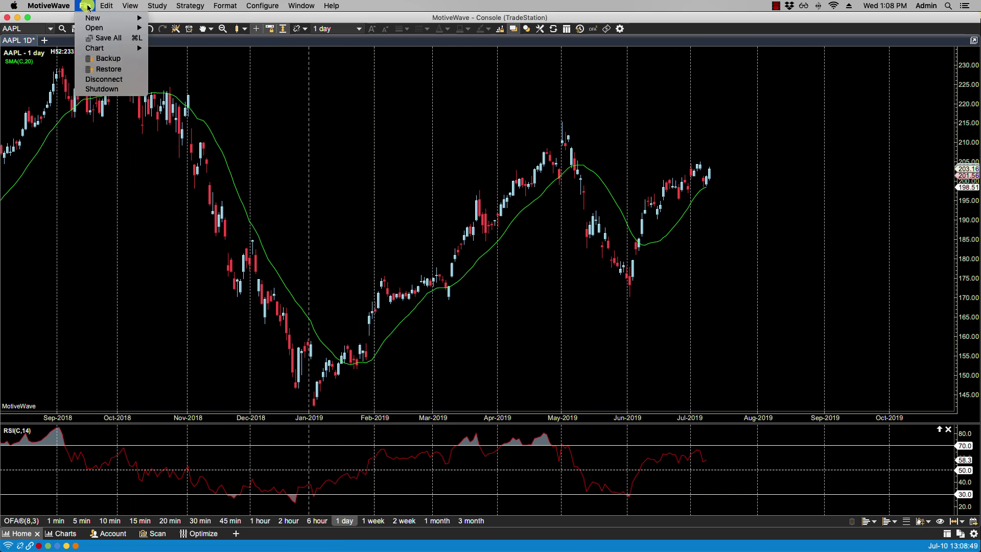
mouse_move(104, 49)
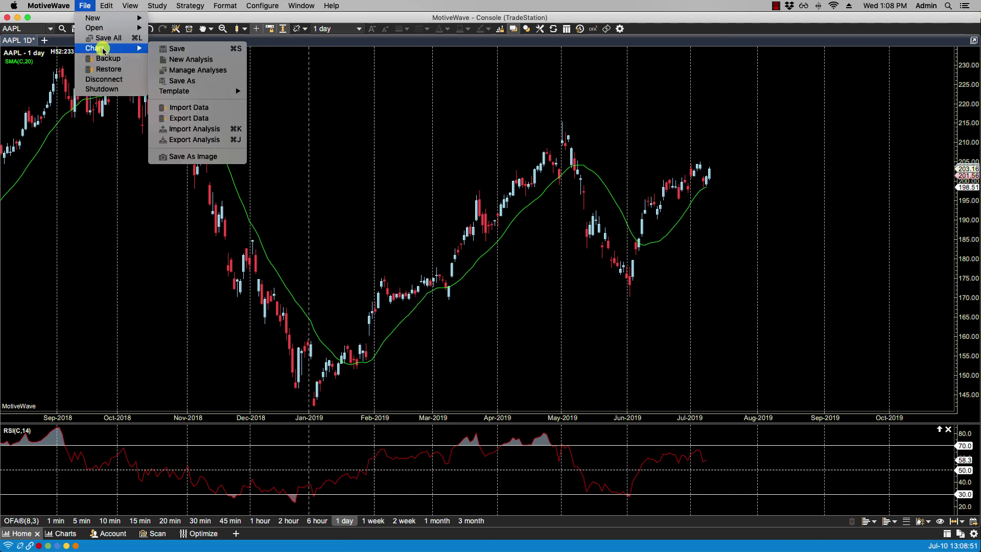
mouse_move(211, 95)
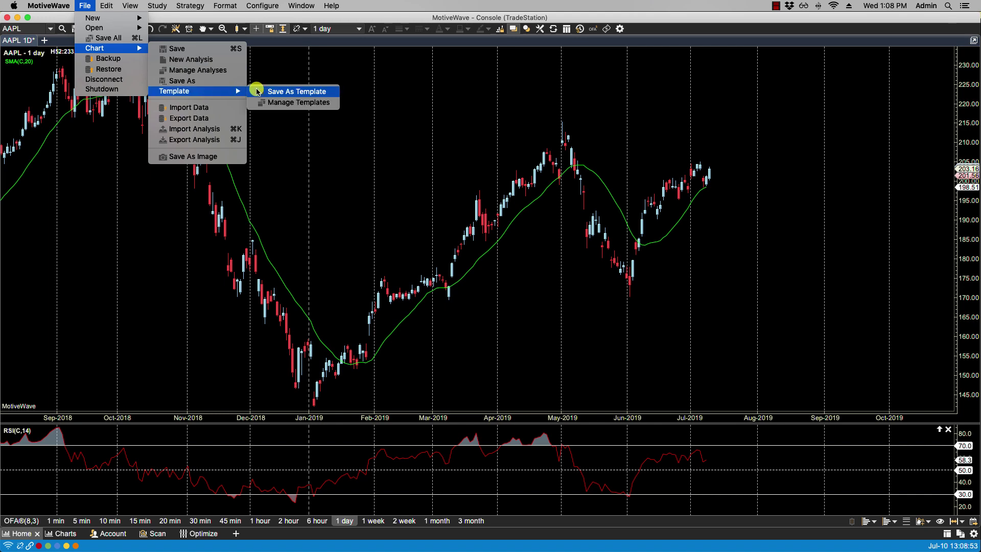
click(567, 291)
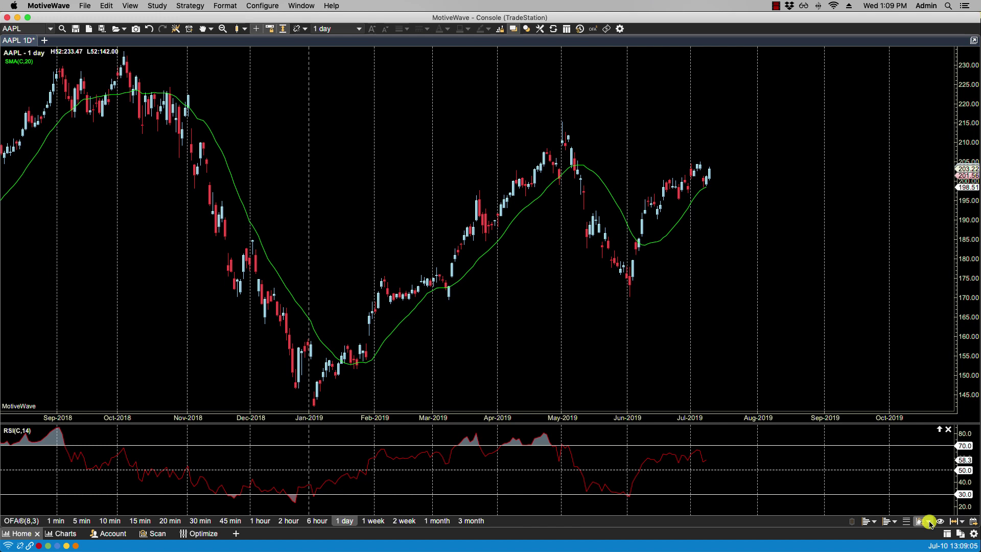
click(929, 522)
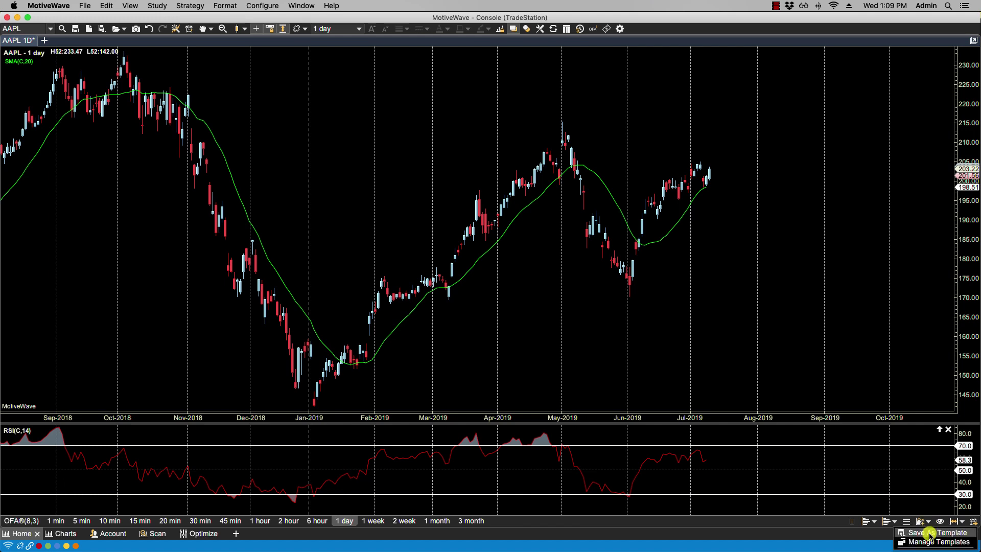
- Open Save As Template and enter 'SMARSI' as the template name
click(930, 533)
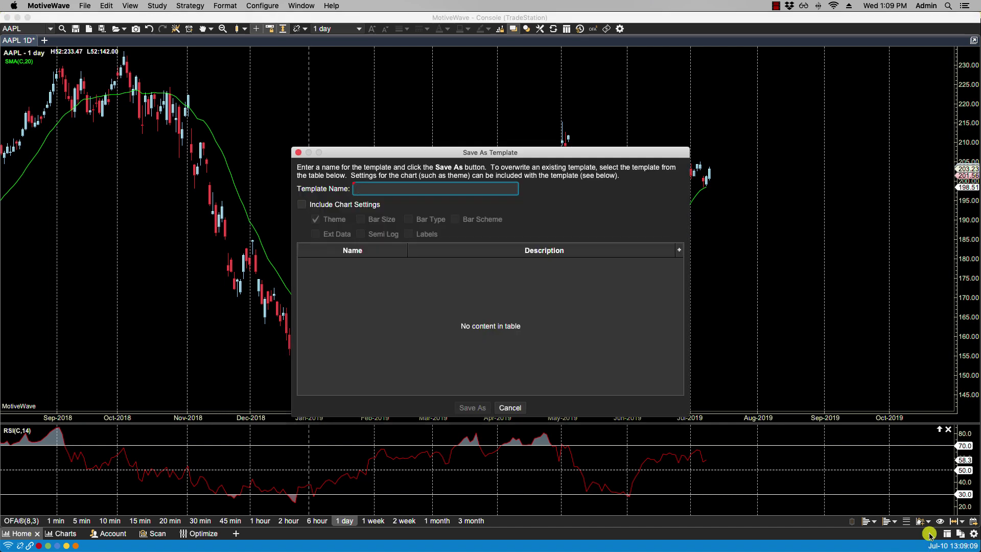
click(455, 189)
text(SMA)
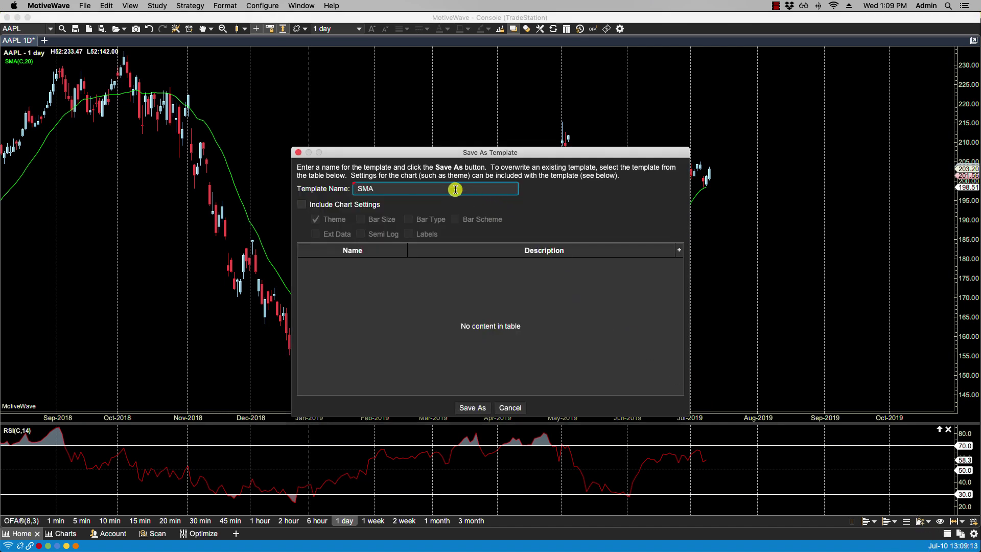
text(RSI)
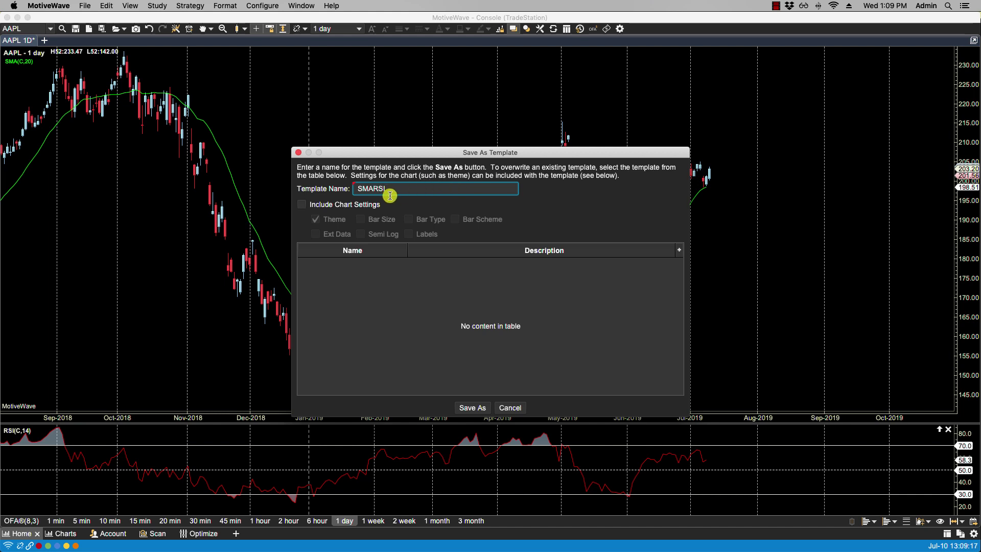
- Include chart settings with bar size, bar type, bar scheme, labels, semi log and ext data, then save
click(328, 204)
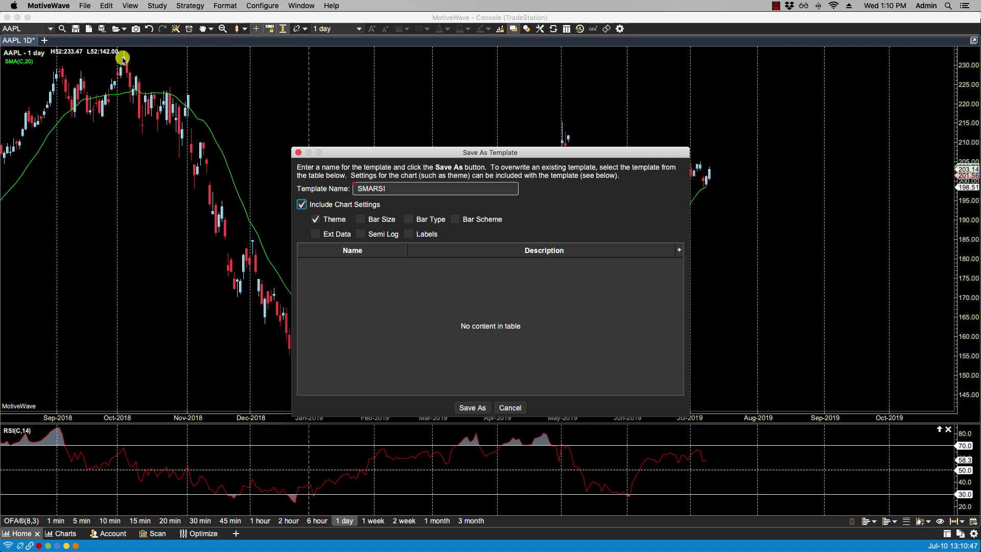
click(360, 219)
click(408, 219)
click(455, 219)
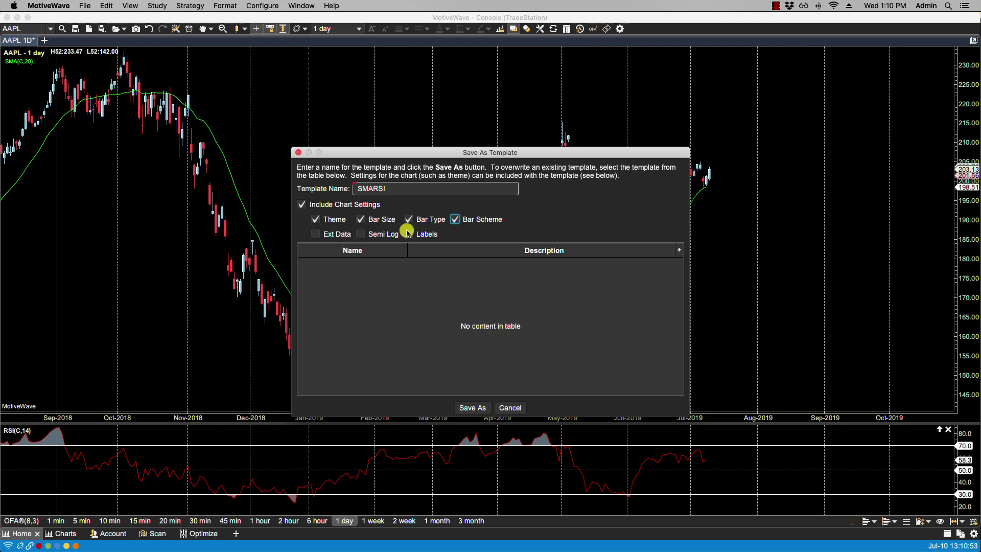
click(408, 234)
click(360, 234)
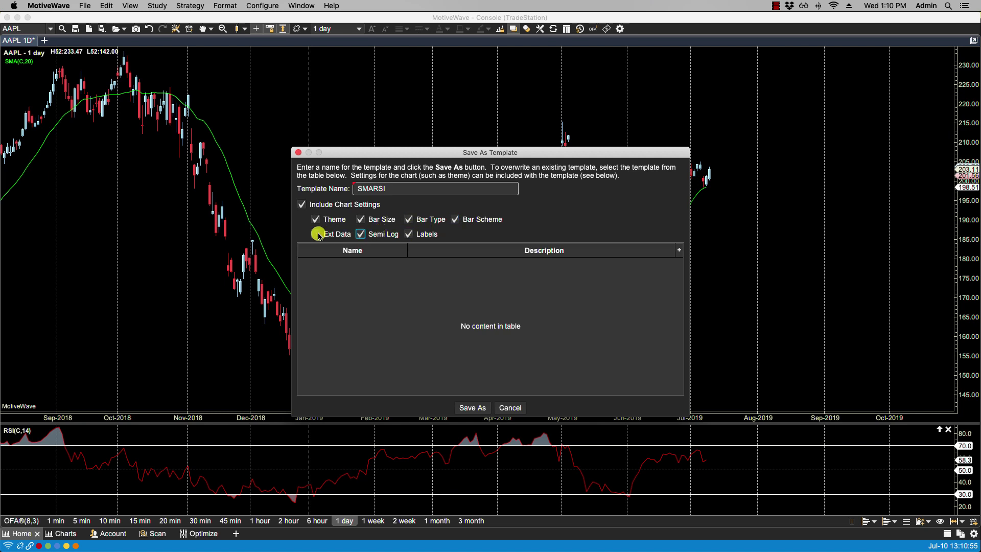
click(318, 234)
click(465, 407)
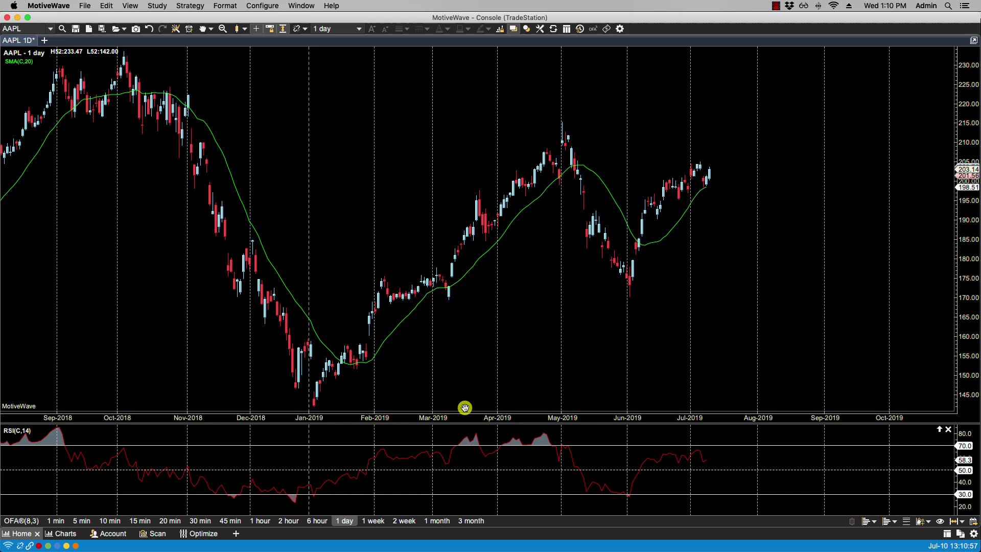
- Open a new IBM chart tab using 1 hour bars
click(47, 41)
click(72, 47)
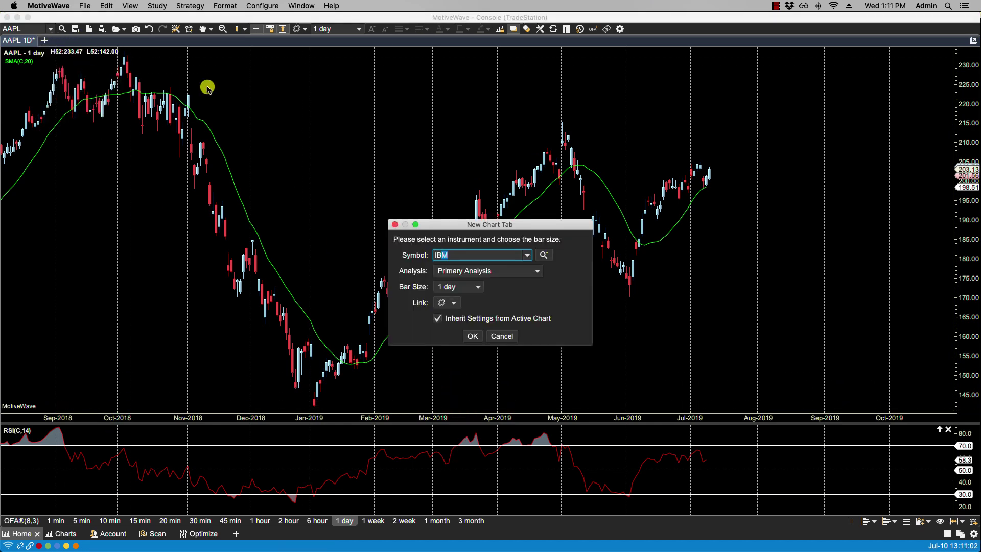
click(456, 288)
scroll(477, 313, down, 5)
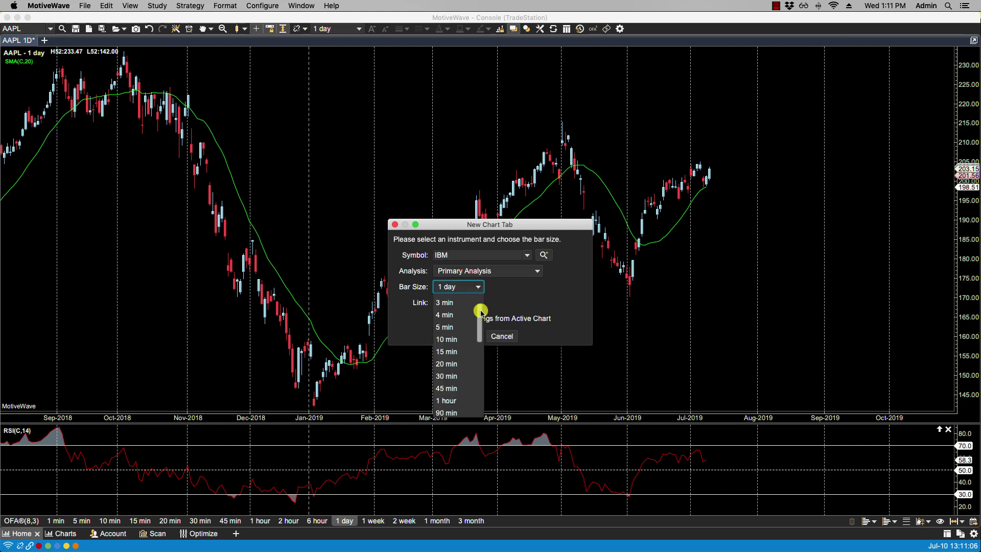
click(449, 364)
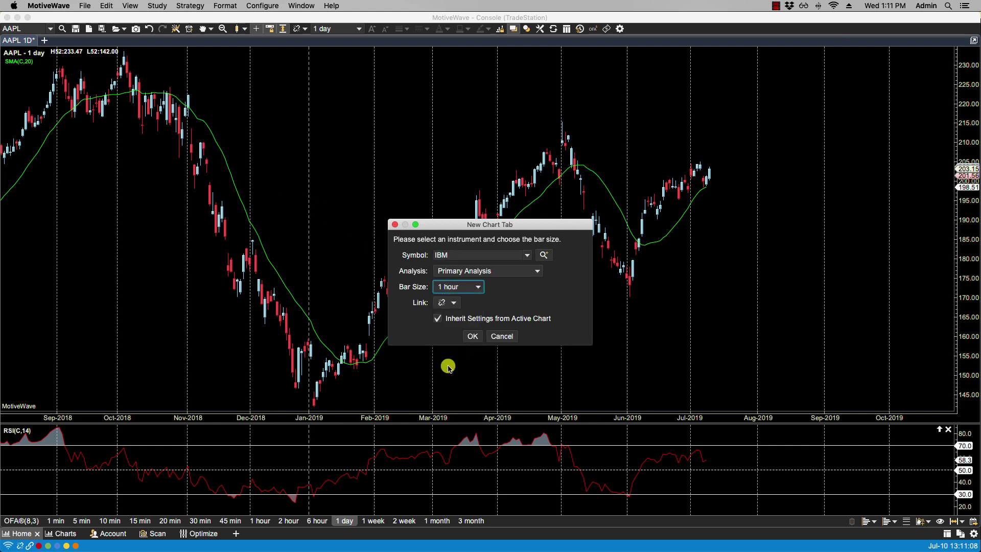
click(476, 338)
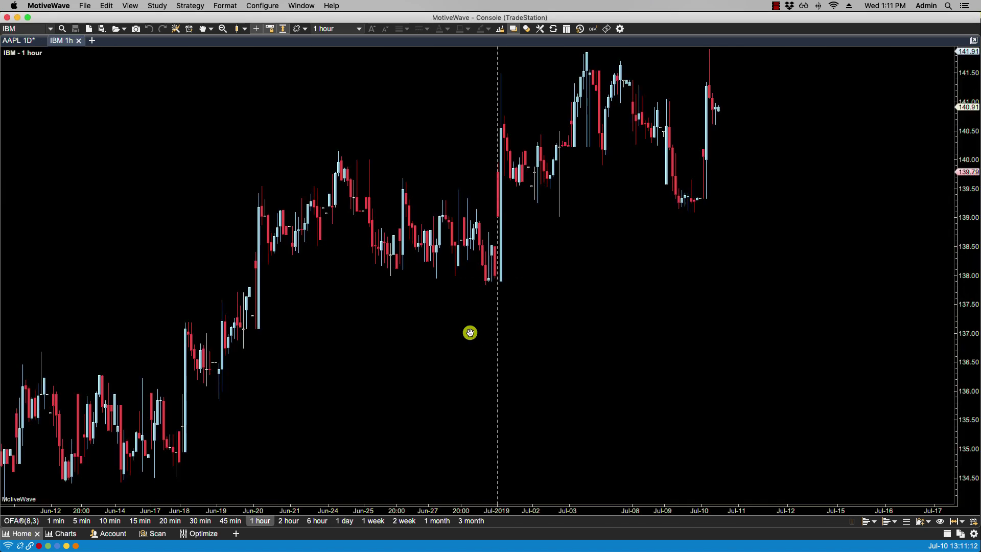
- Apply the saved SMARSI template to the IBM chart from the bottom-right template button
click(85, 5)
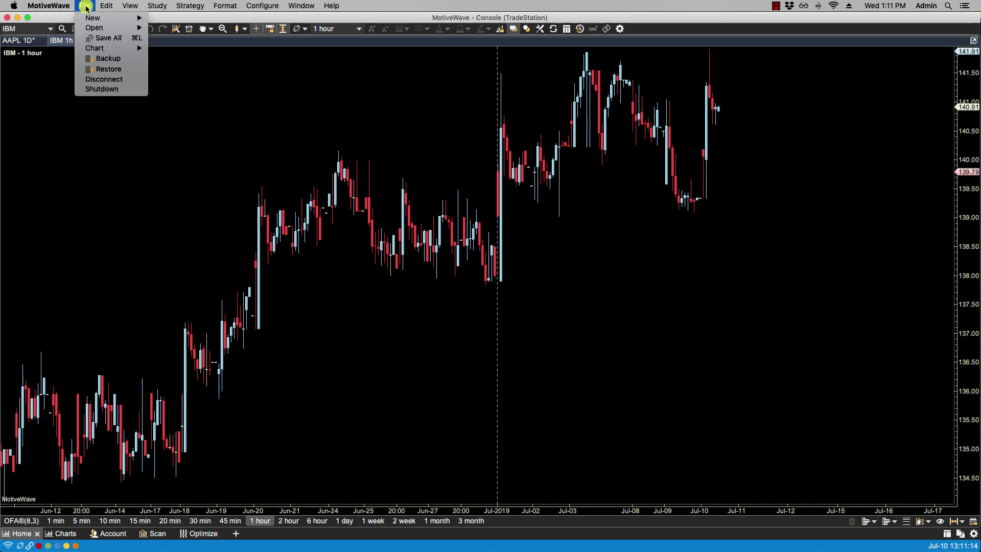
mouse_move(104, 48)
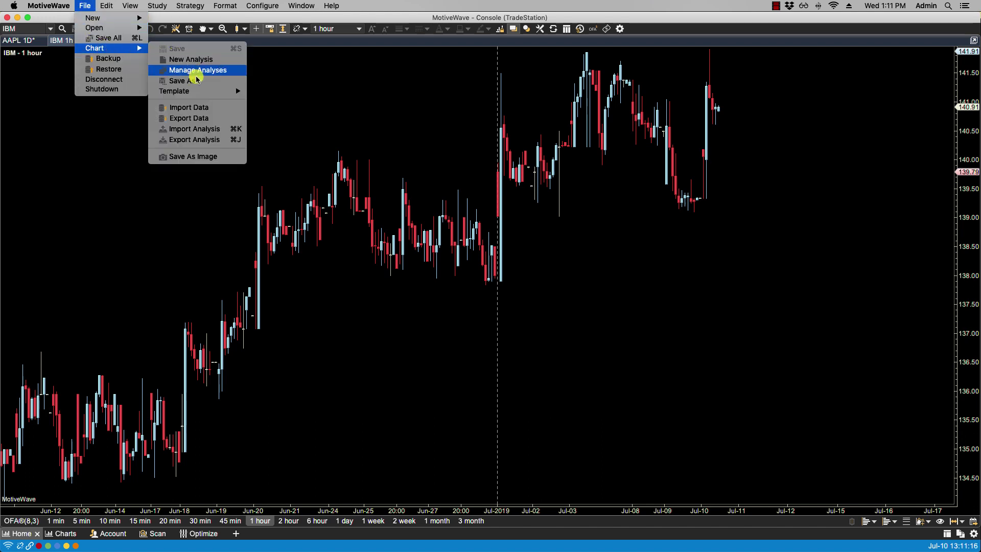
mouse_move(201, 92)
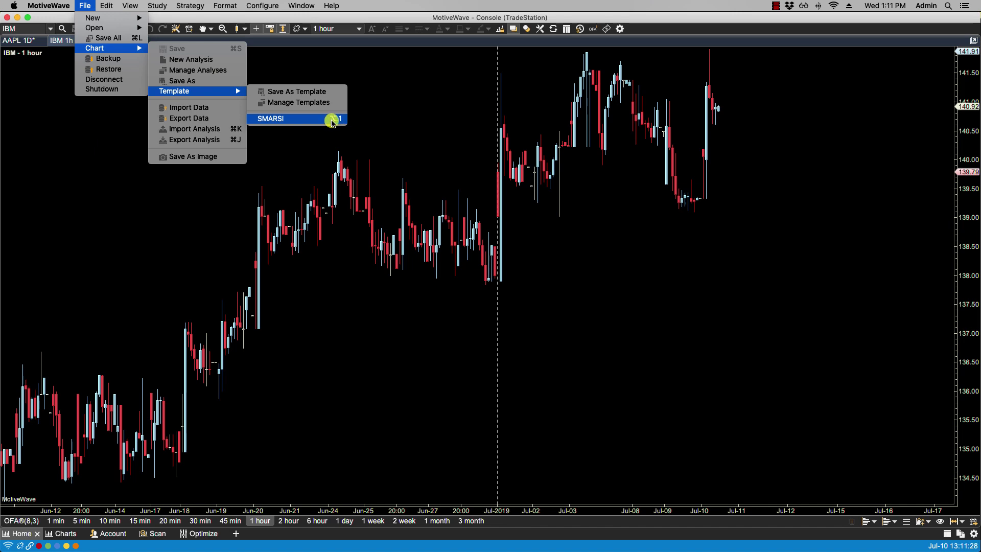
click(483, 158)
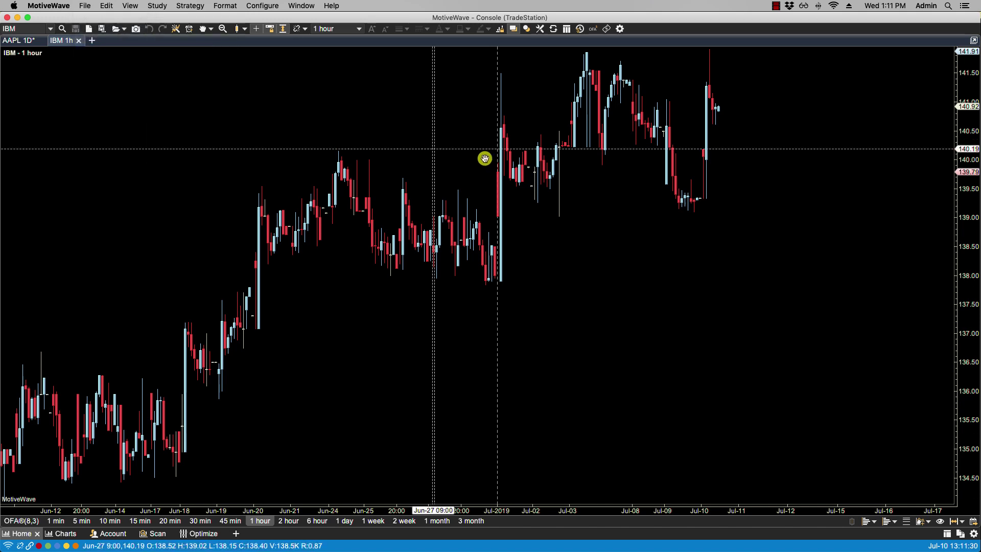
click(929, 522)
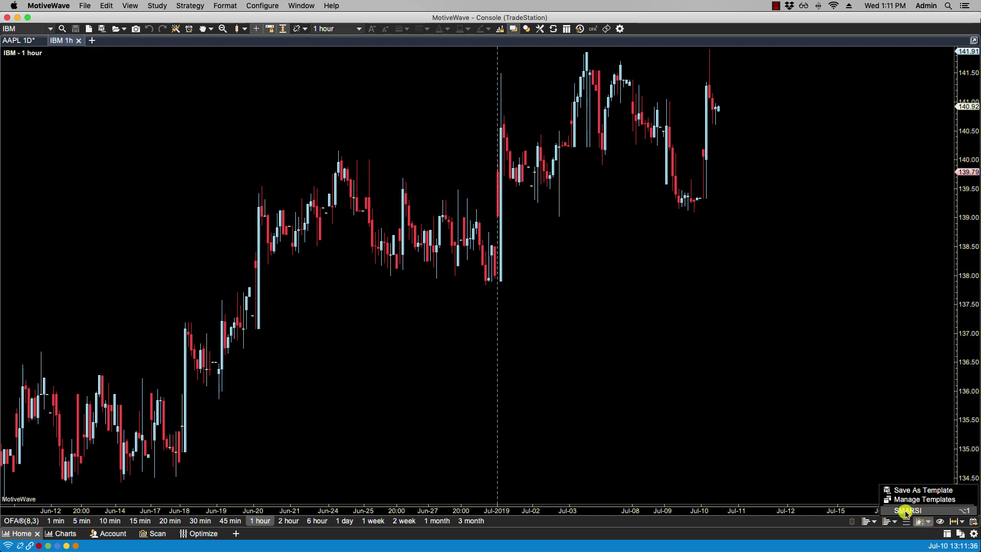
click(907, 510)
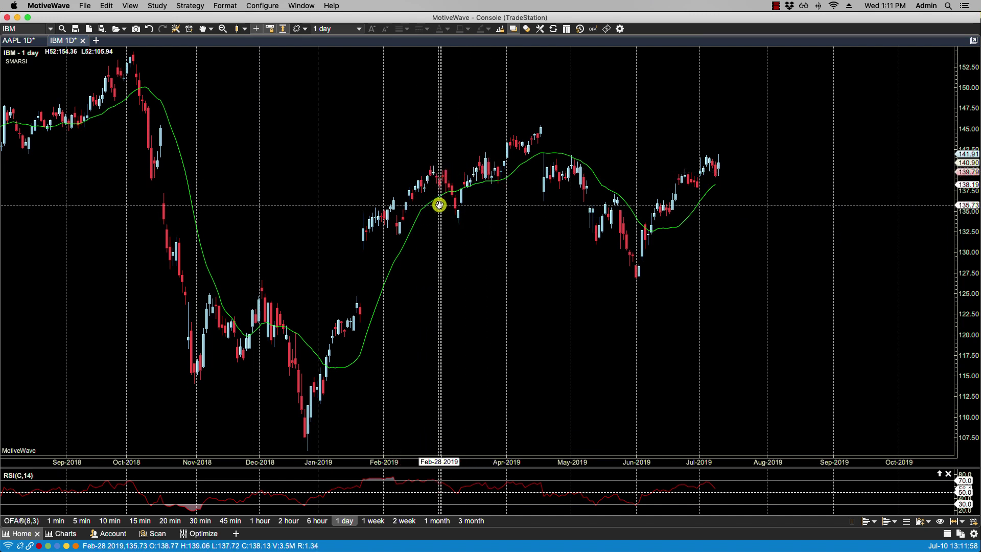
click(85, 6)
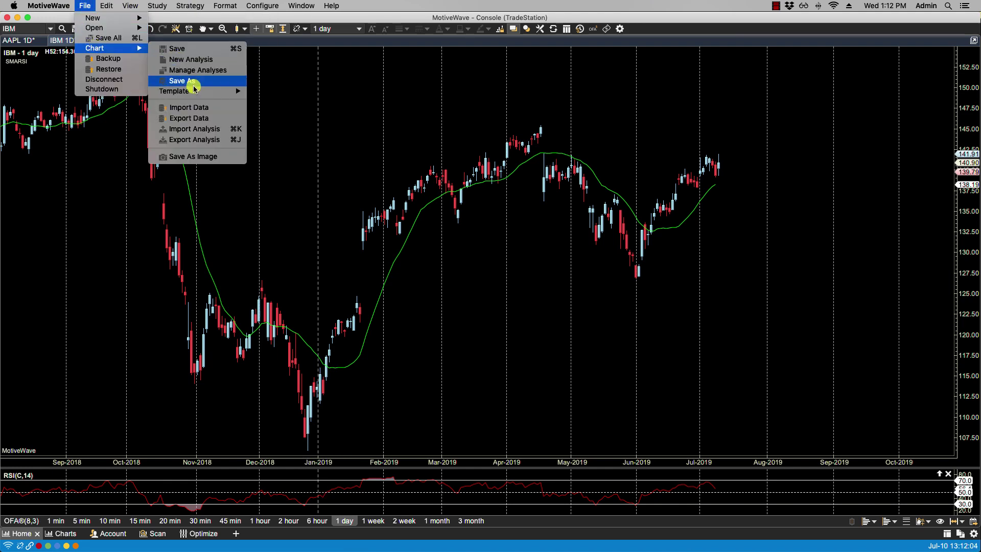
click(272, 95)
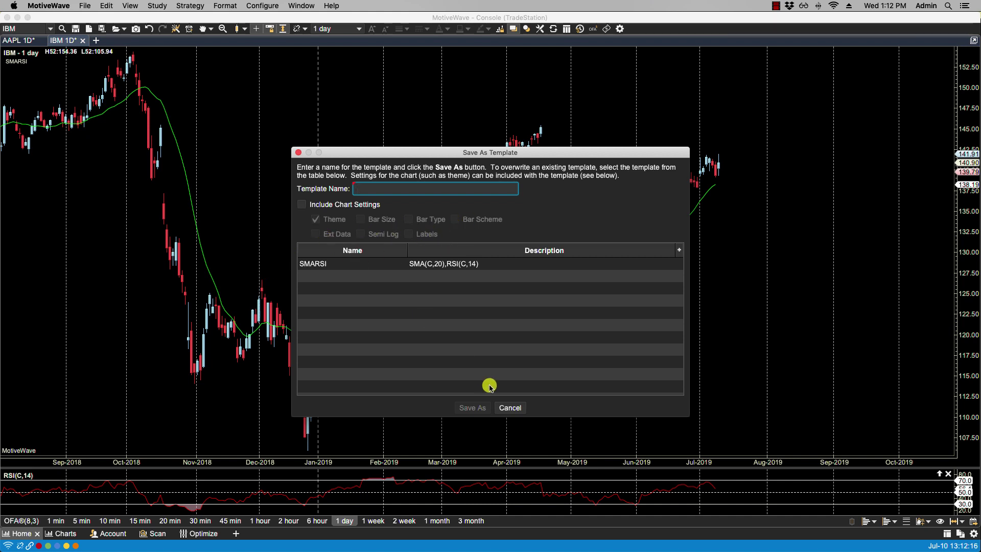
click(510, 407)
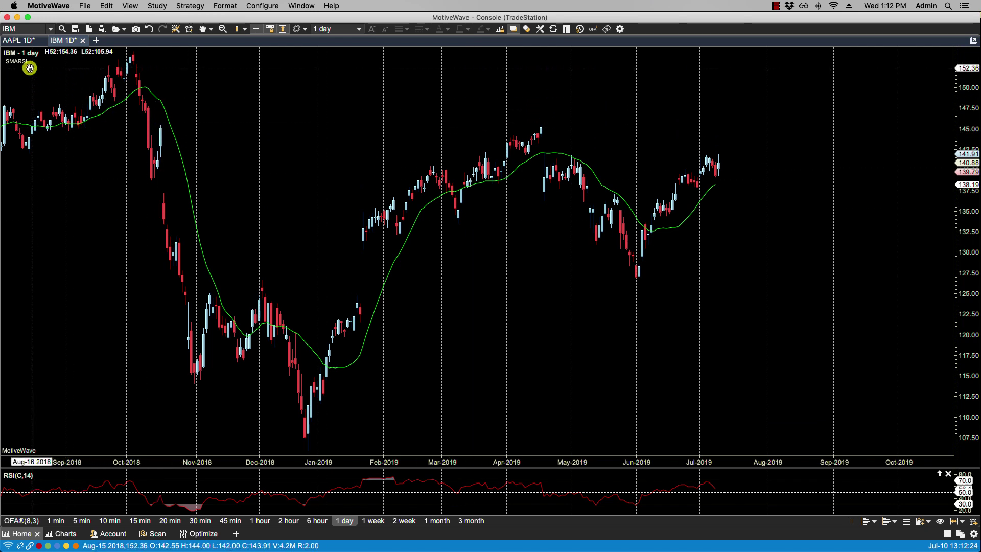
- Delete the SMARSI studies from the IBM chart using its on-chart label menu
mouse_move(24, 63)
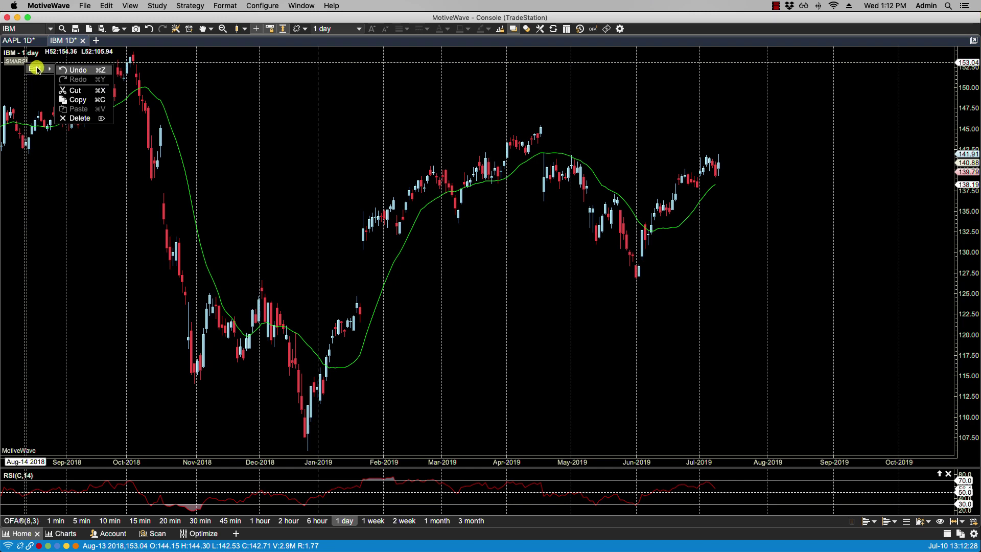
click(81, 118)
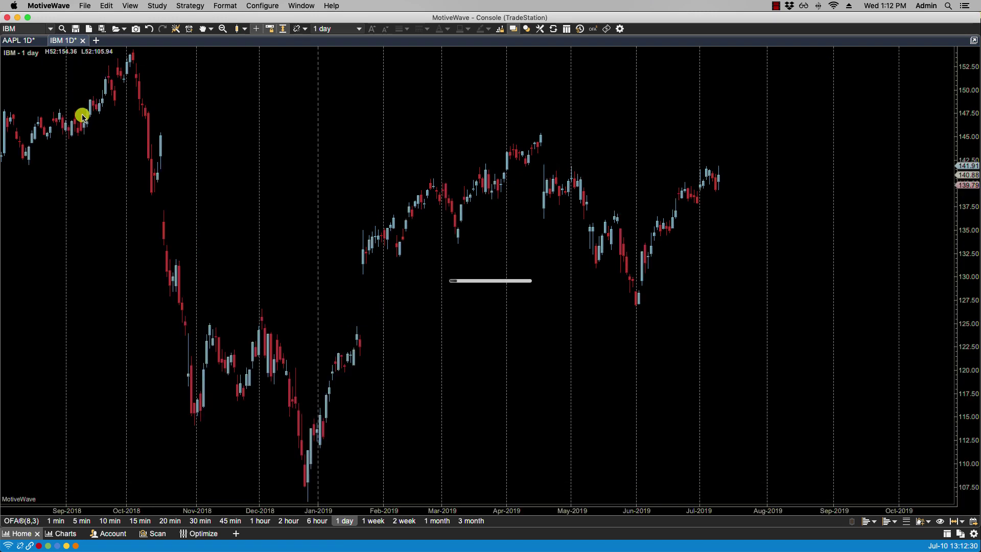